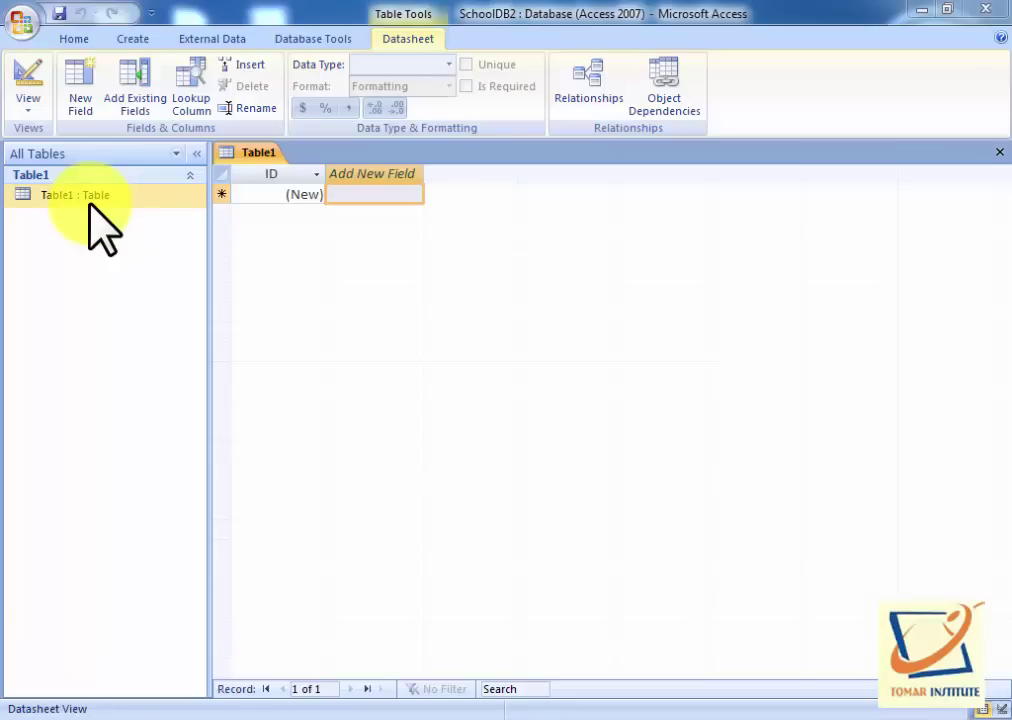
Create a new table in Design view and add a first field named Stuid with the Number data type.
left_click(133, 40)
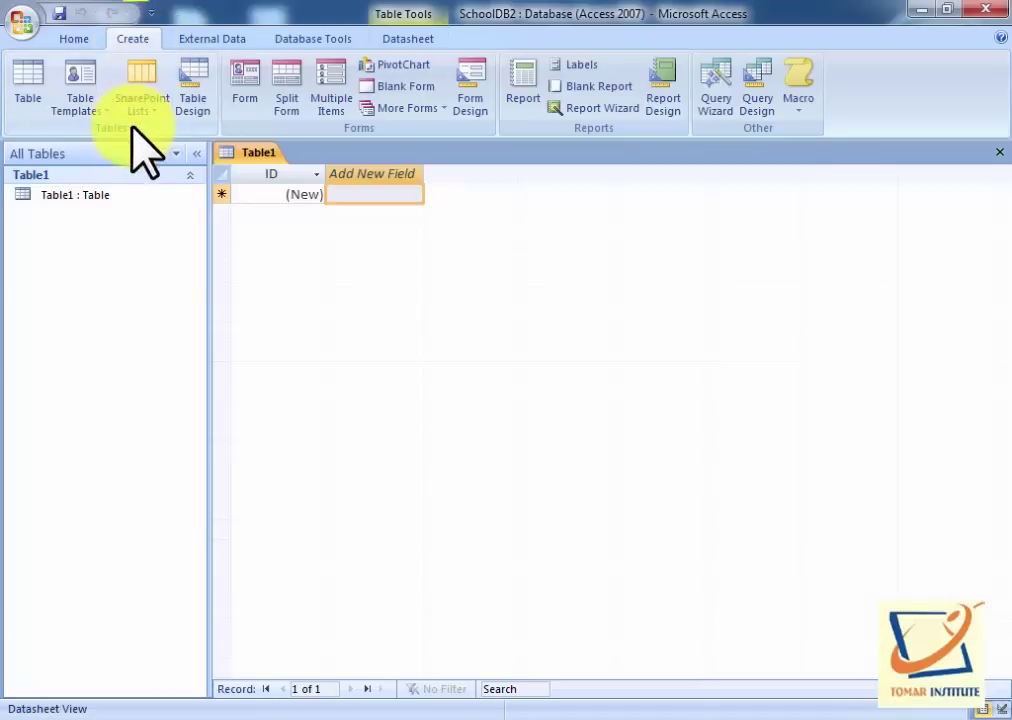
left_click(197, 112)
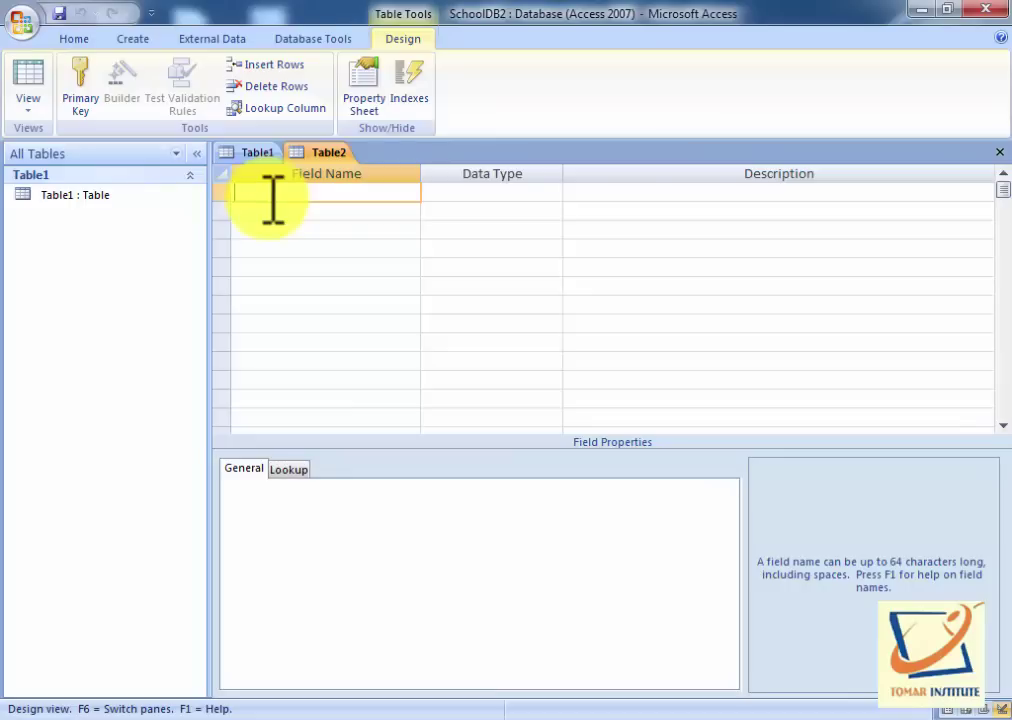
type("Stuid")
double_click(437, 194)
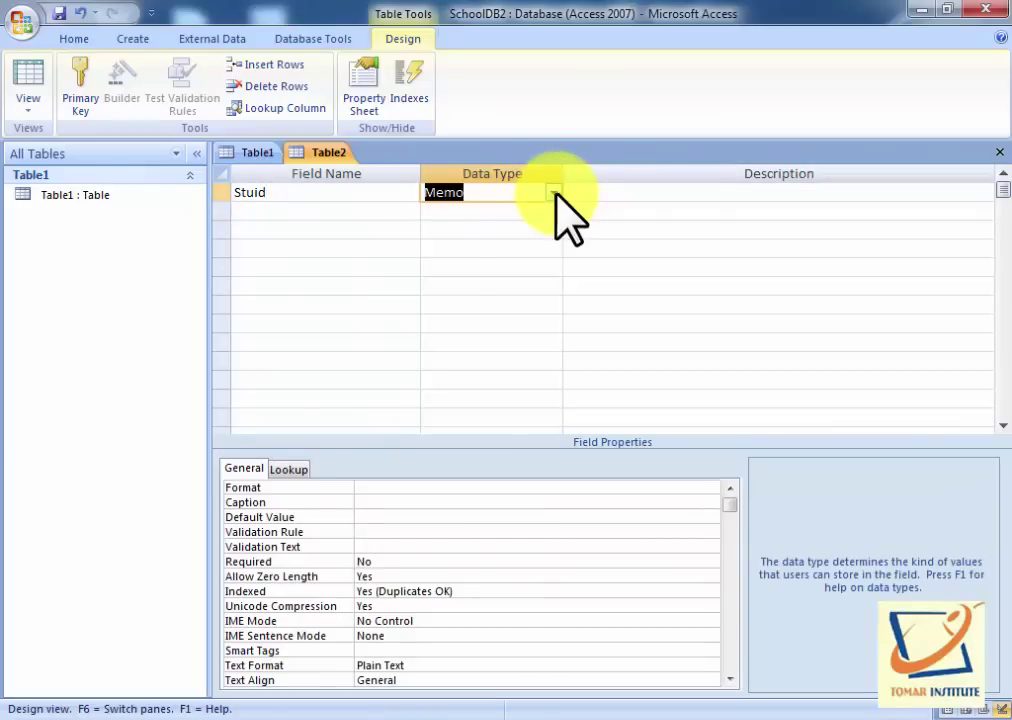
left_click(553, 192)
left_click(480, 252)
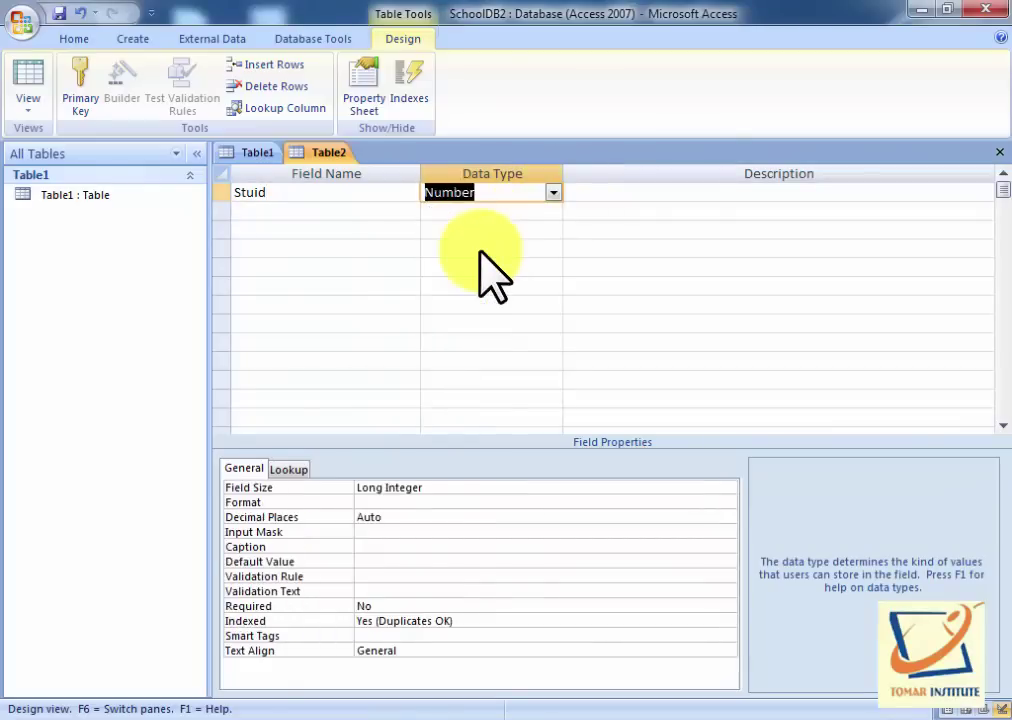
Add a second field named StuName with the Text data type.
left_click(254, 211)
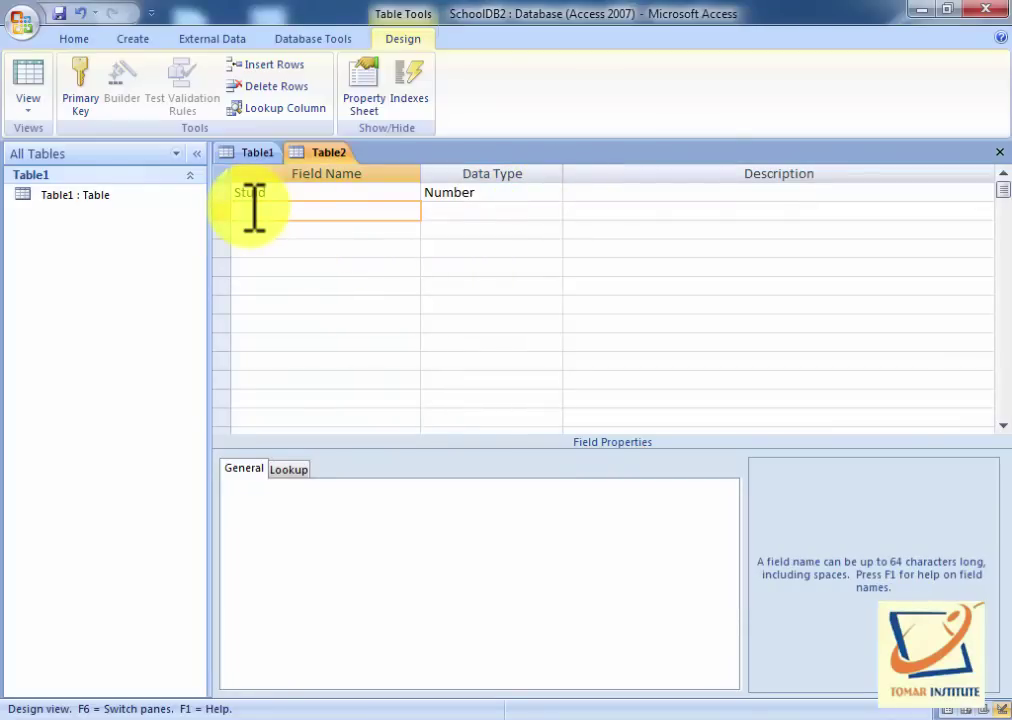
type("StuName")
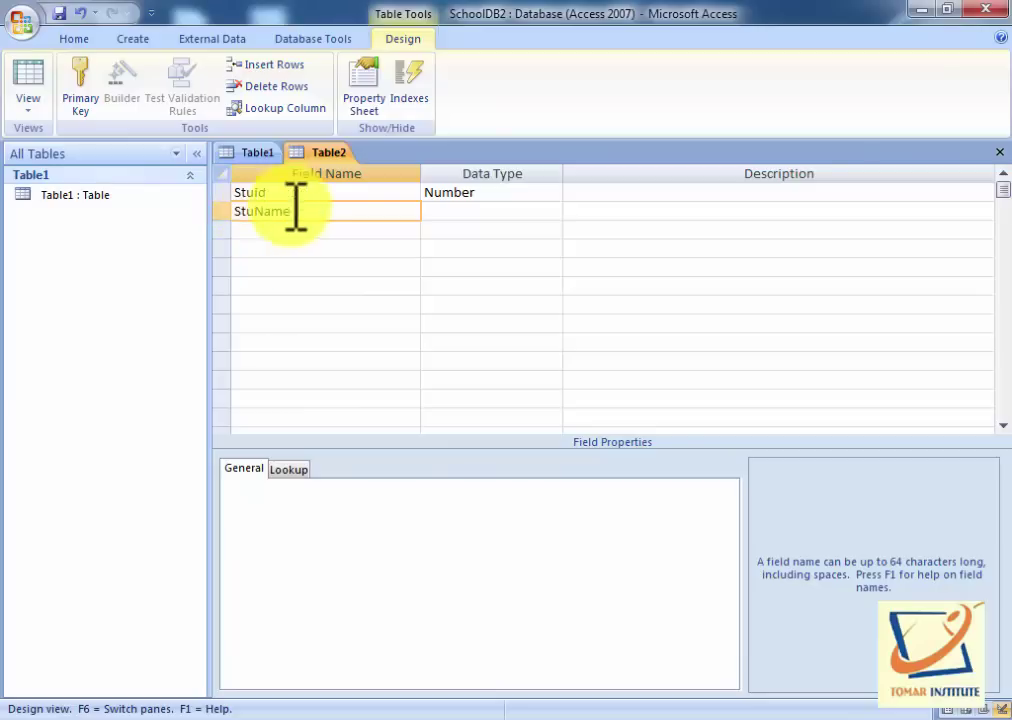
left_click(453, 211)
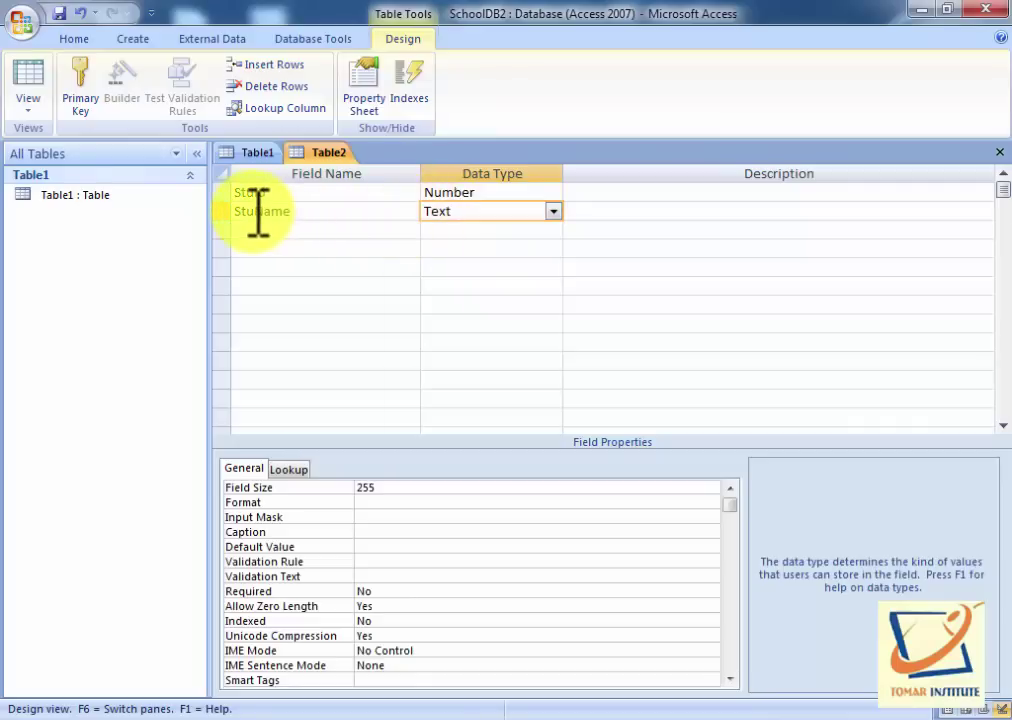
Try shortening the StuName field name to Name, accepting the reserved word.
left_click_drag(258, 212, 234, 212)
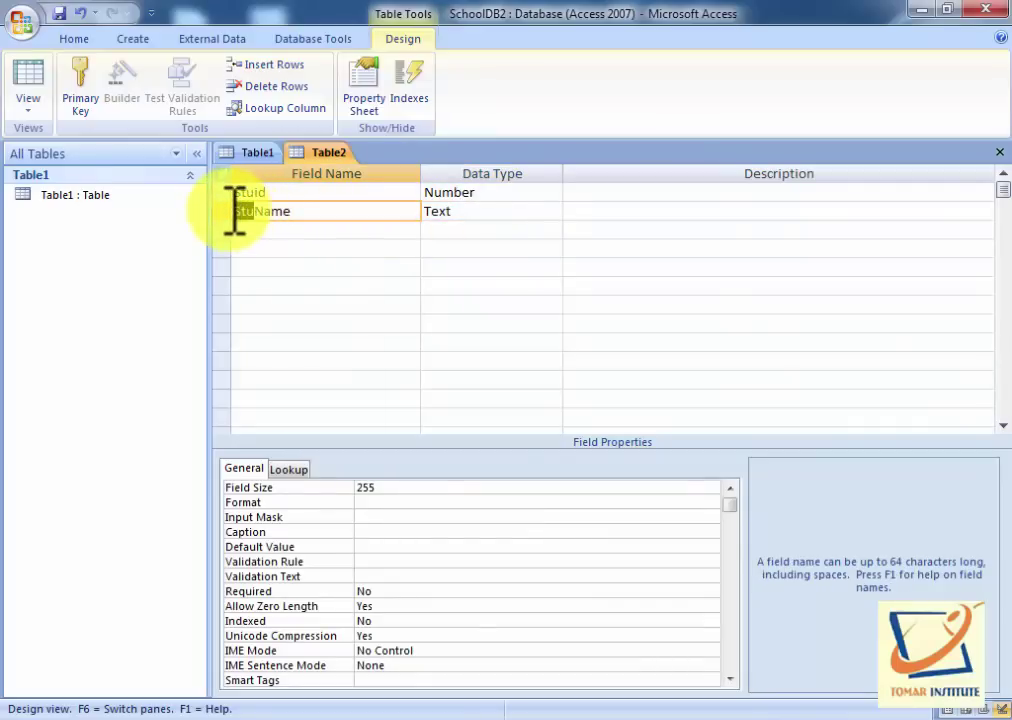
key("Delete")
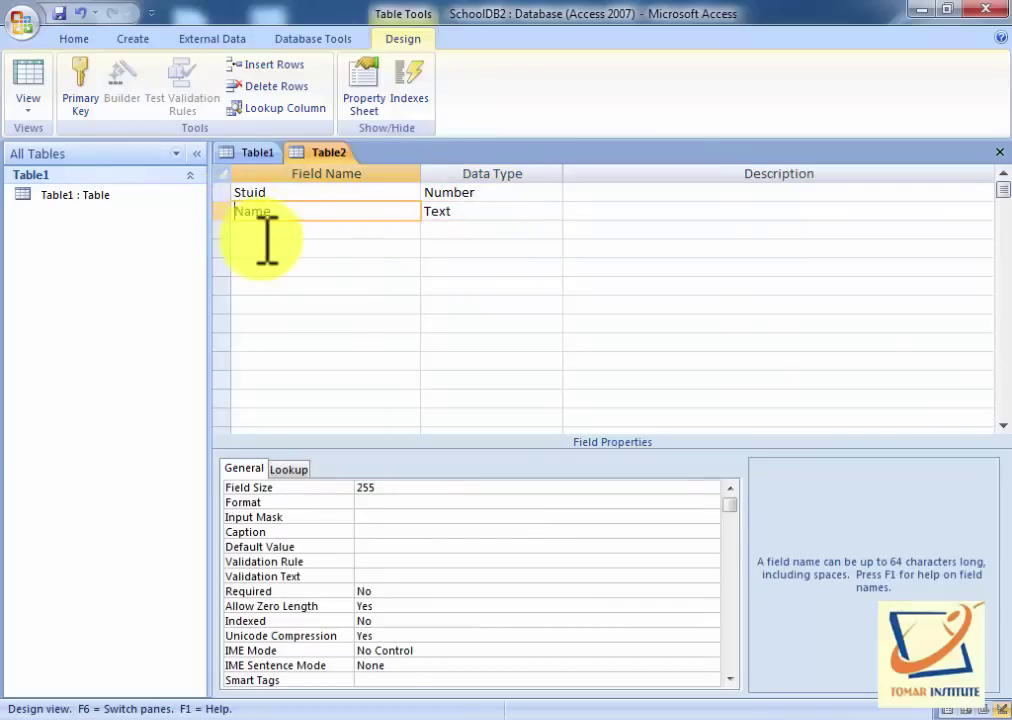
left_click(452, 214)
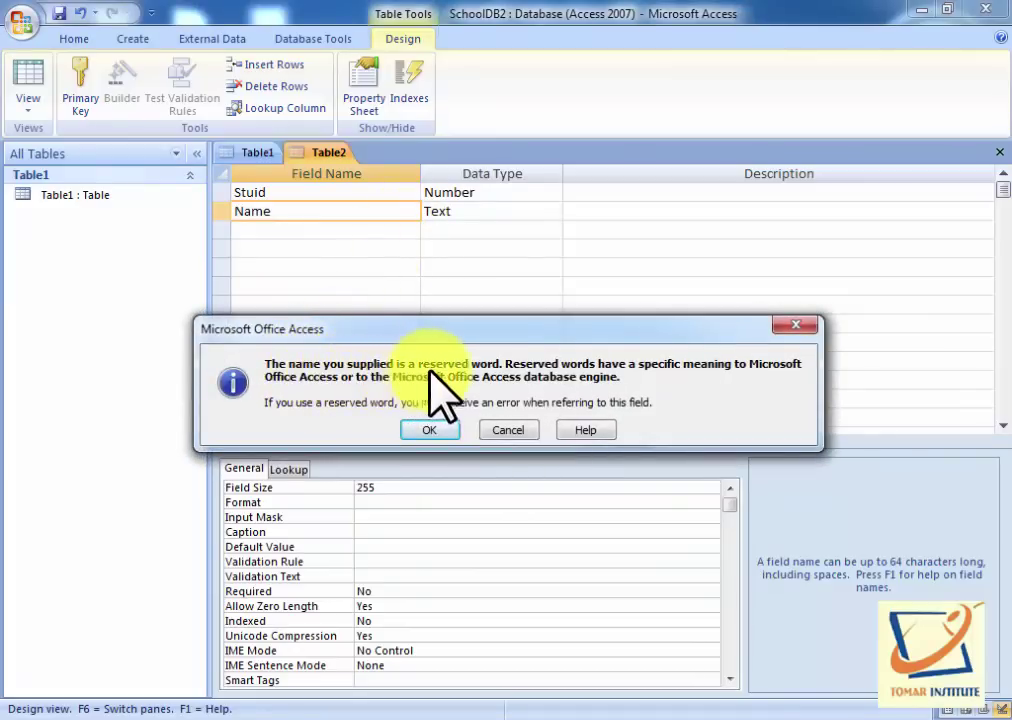
left_click(438, 428)
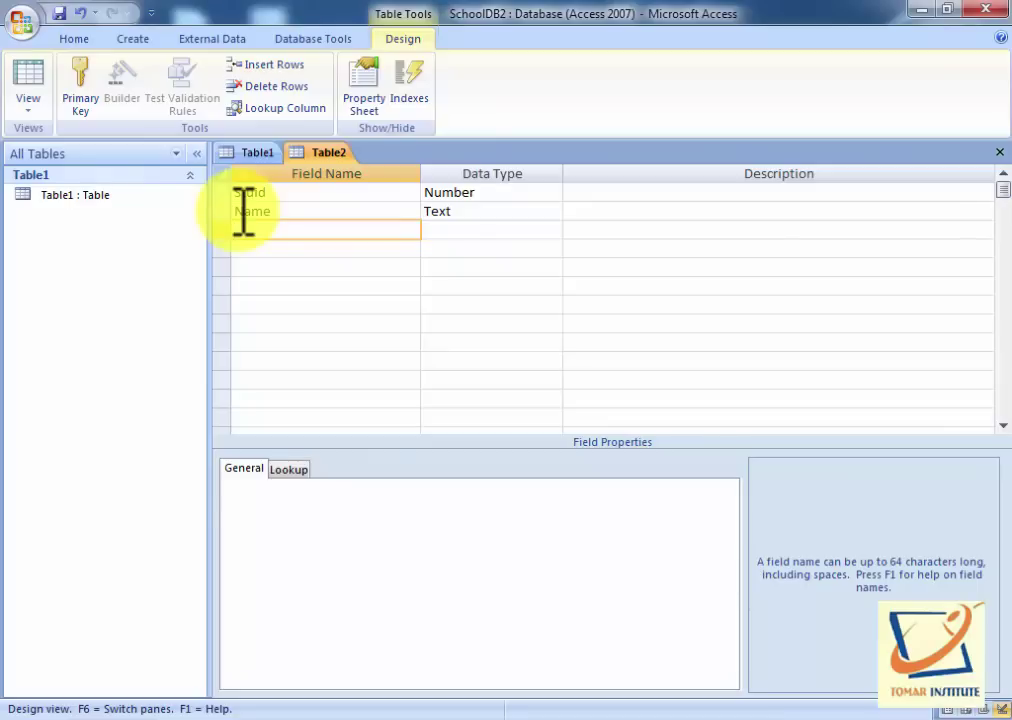
Put the Stu prefix back so the second field is named StuName.
left_click(244, 211)
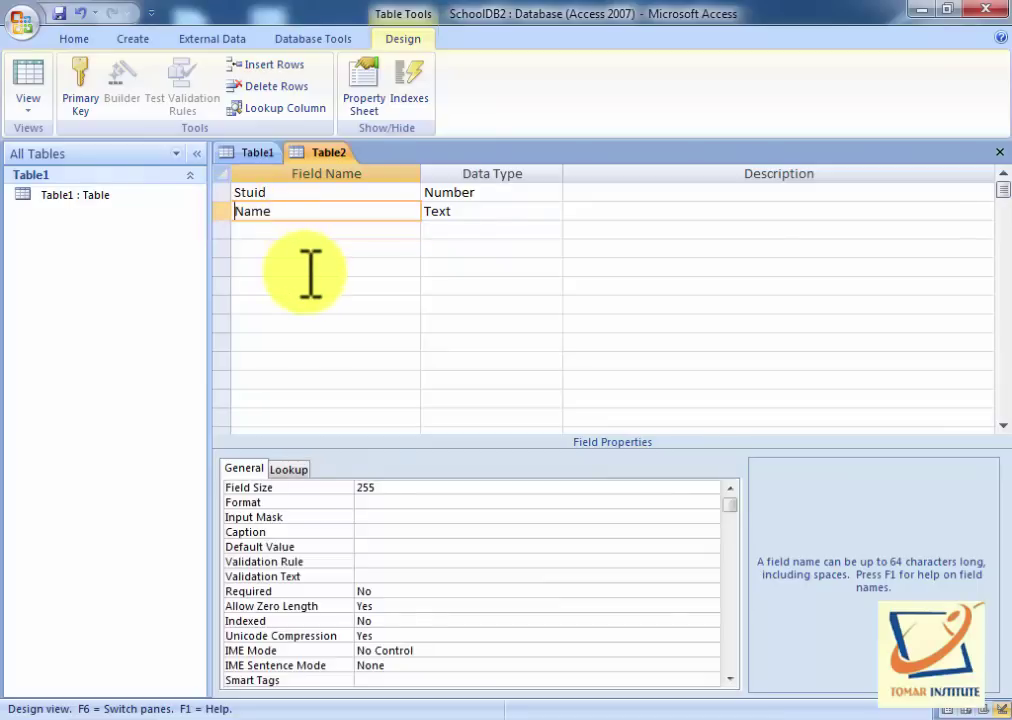
type("Stu")
left_click(492, 212)
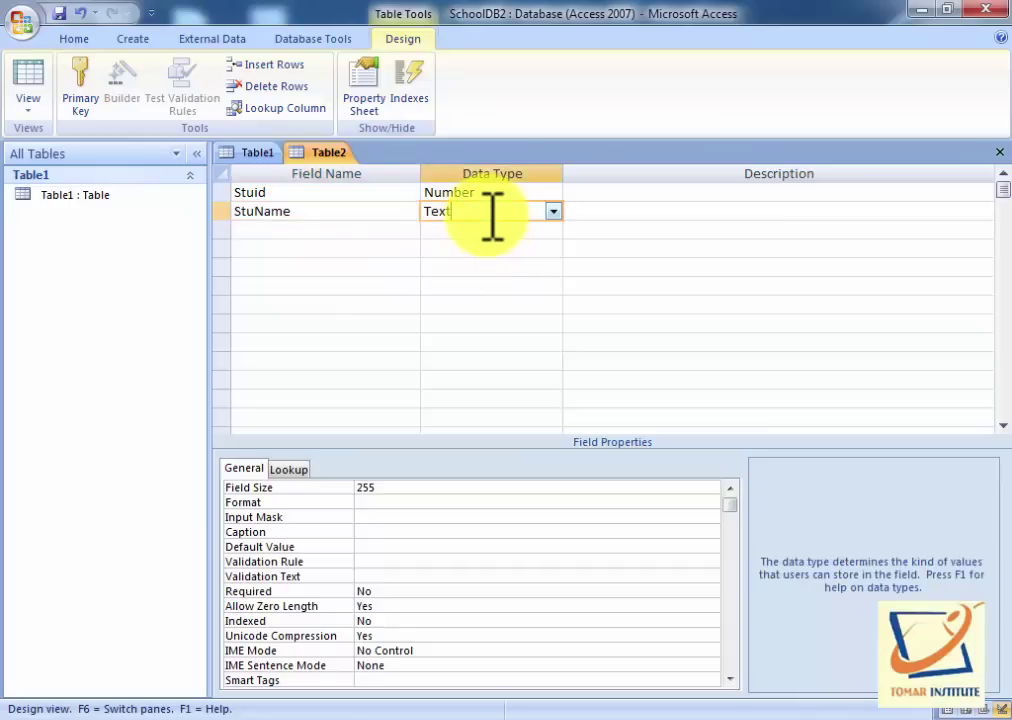
Add a third field named Course with the Text data type.
left_click(287, 229)
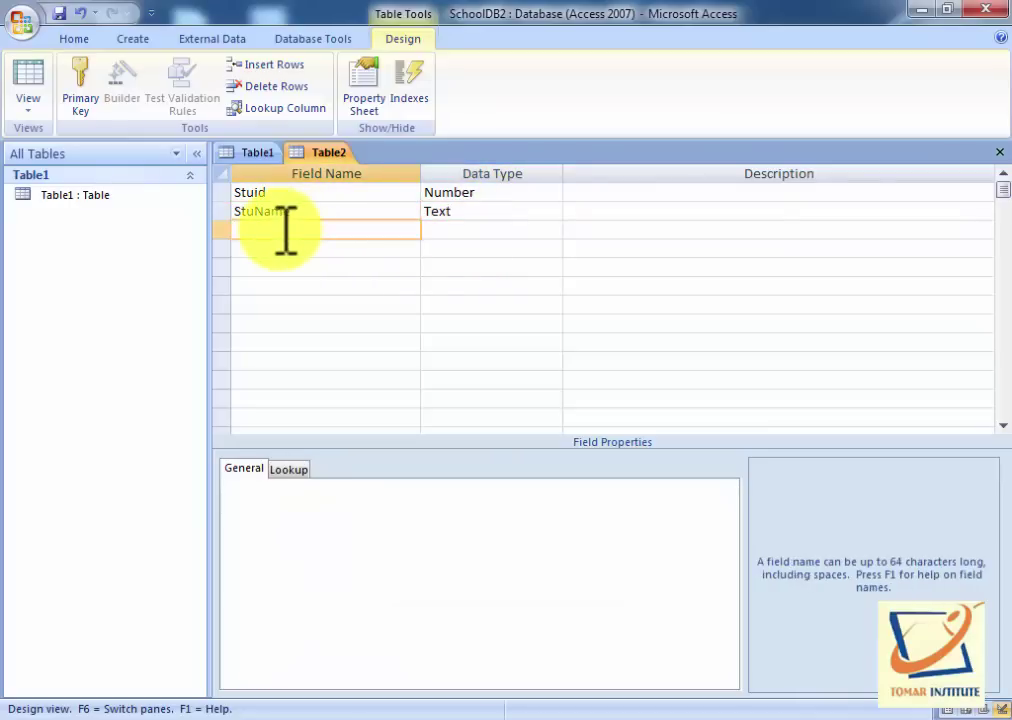
type("Course")
left_click(447, 228)
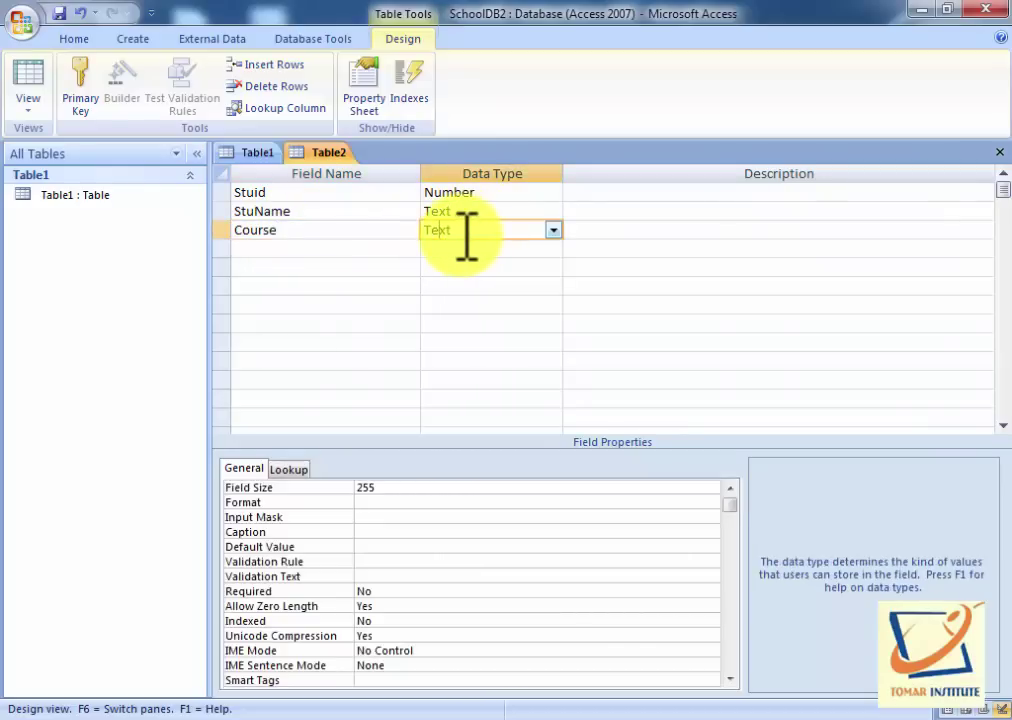
Add a fourth field named Address with the Memo data type.
left_click(283, 250)
type("Address")
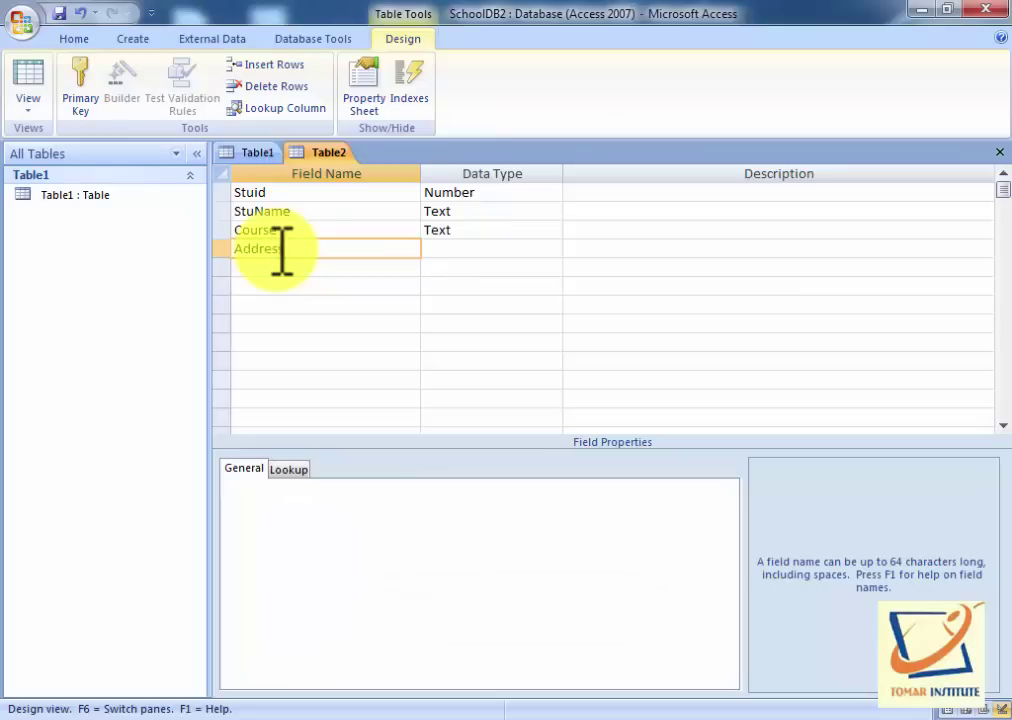
left_click(450, 248)
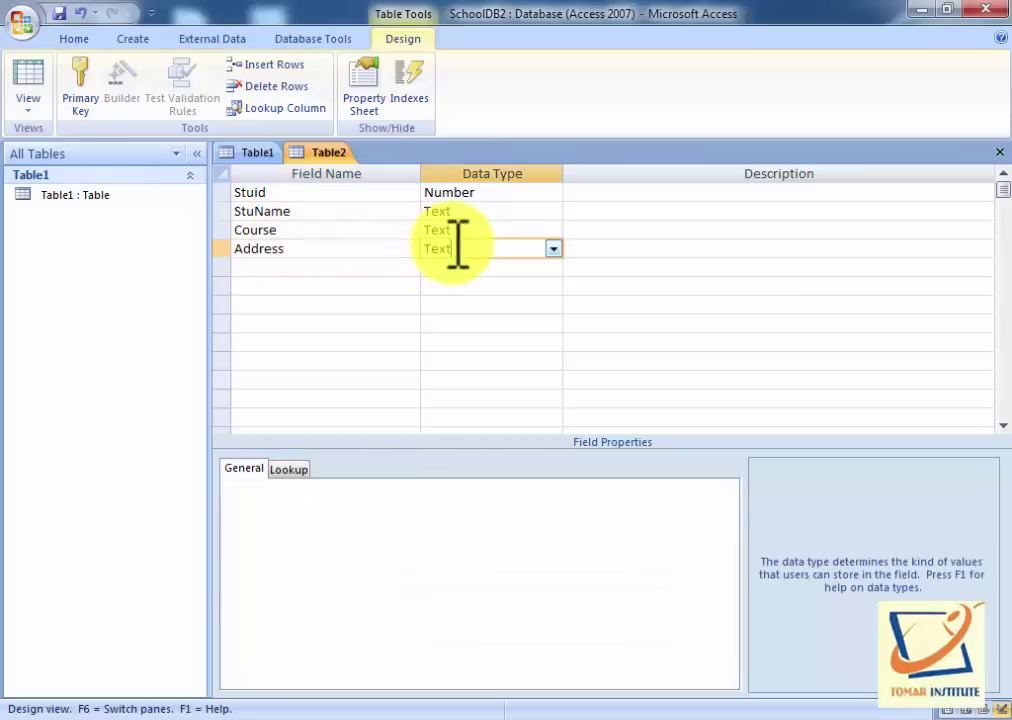
left_click(553, 249)
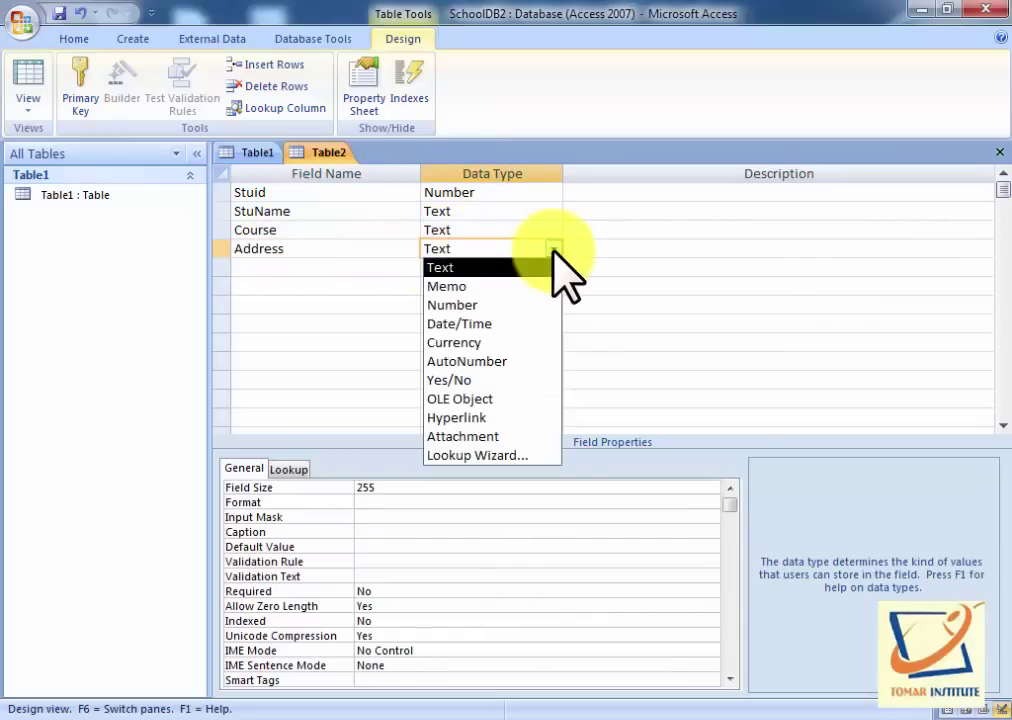
left_click(487, 312)
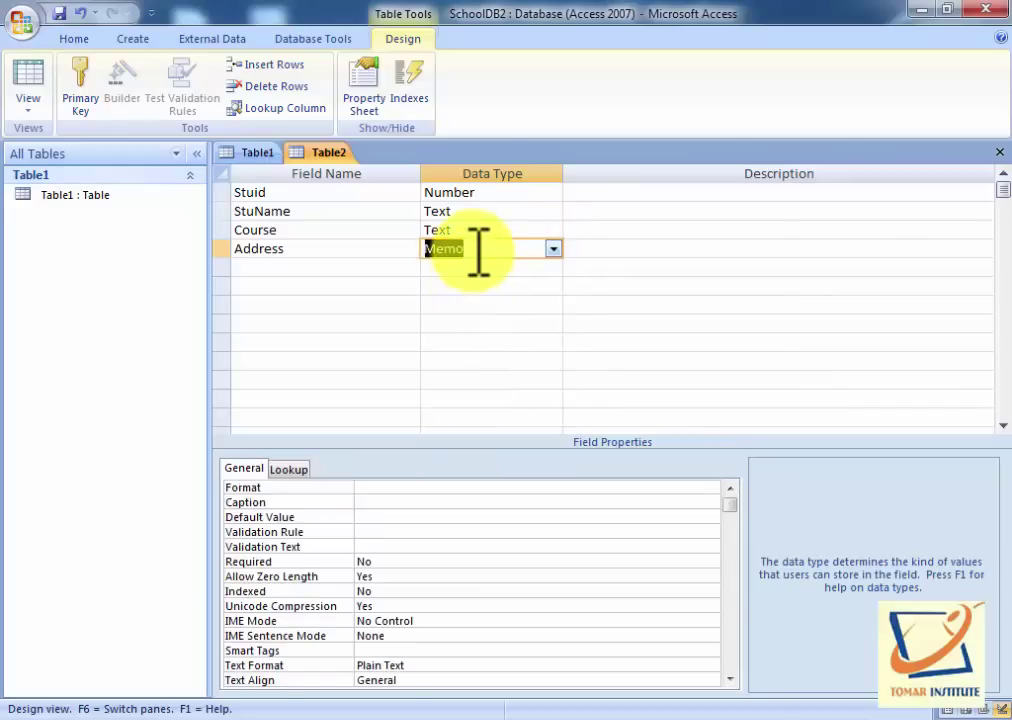
left_click(479, 248)
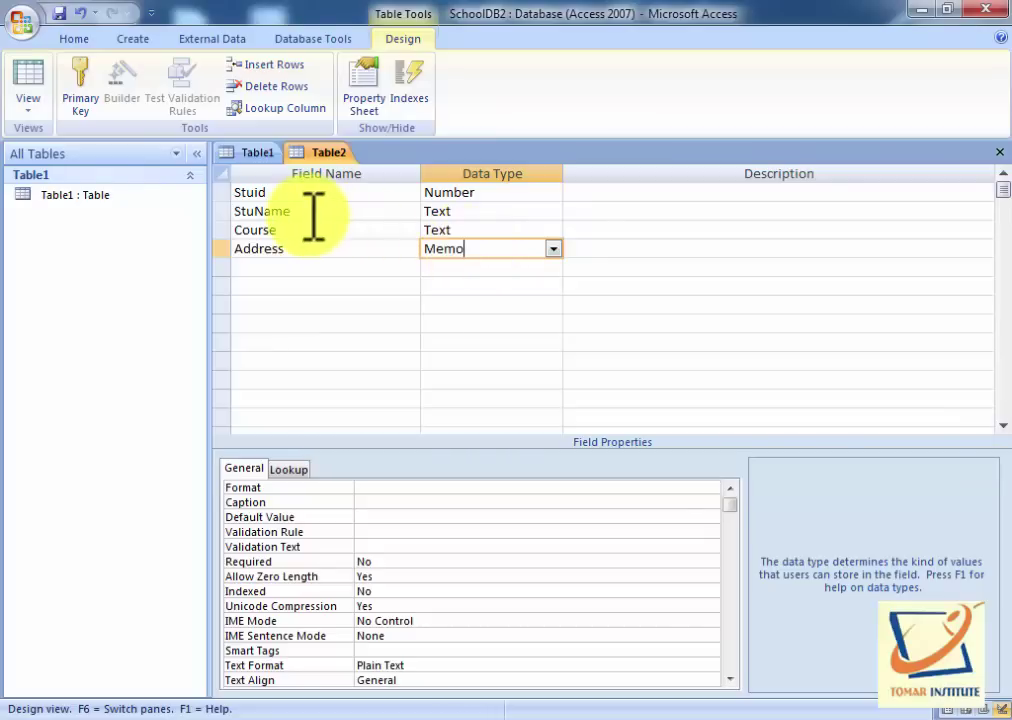
left_click(481, 231)
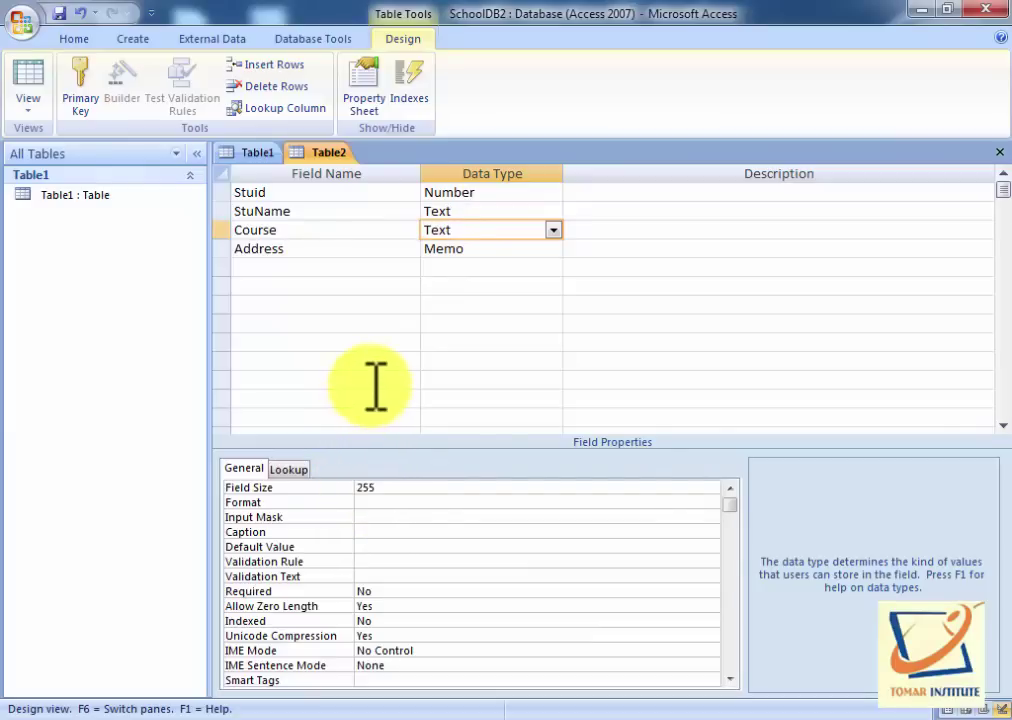
left_click(476, 248)
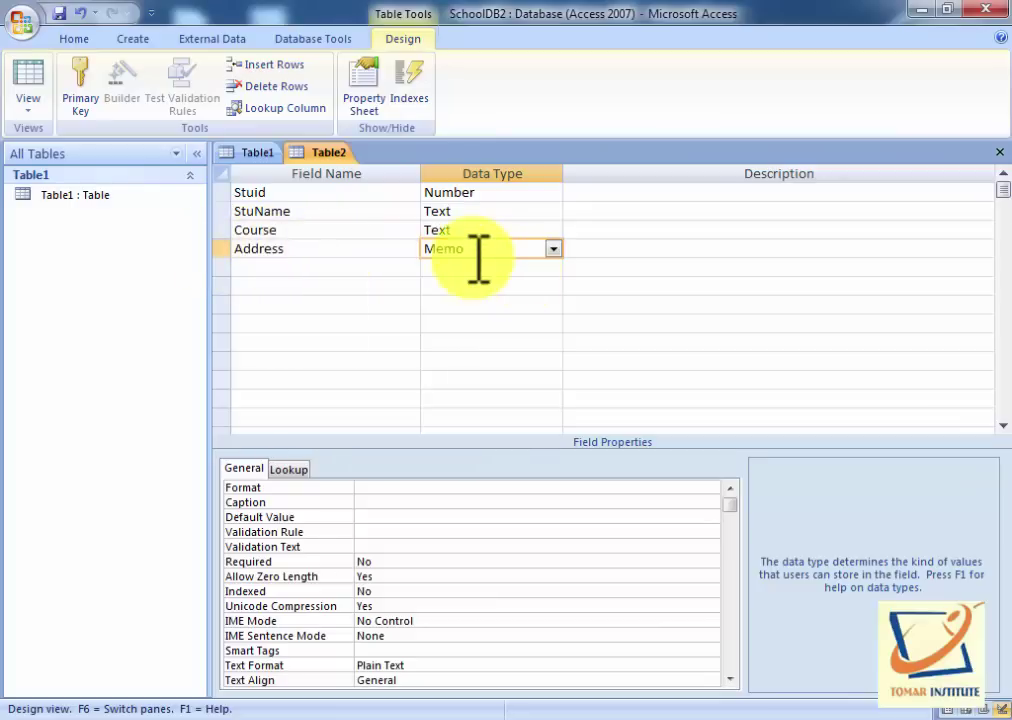
Add a fifth field named Gender with the Yes/No data type.
left_click(277, 268)
type("Gender")
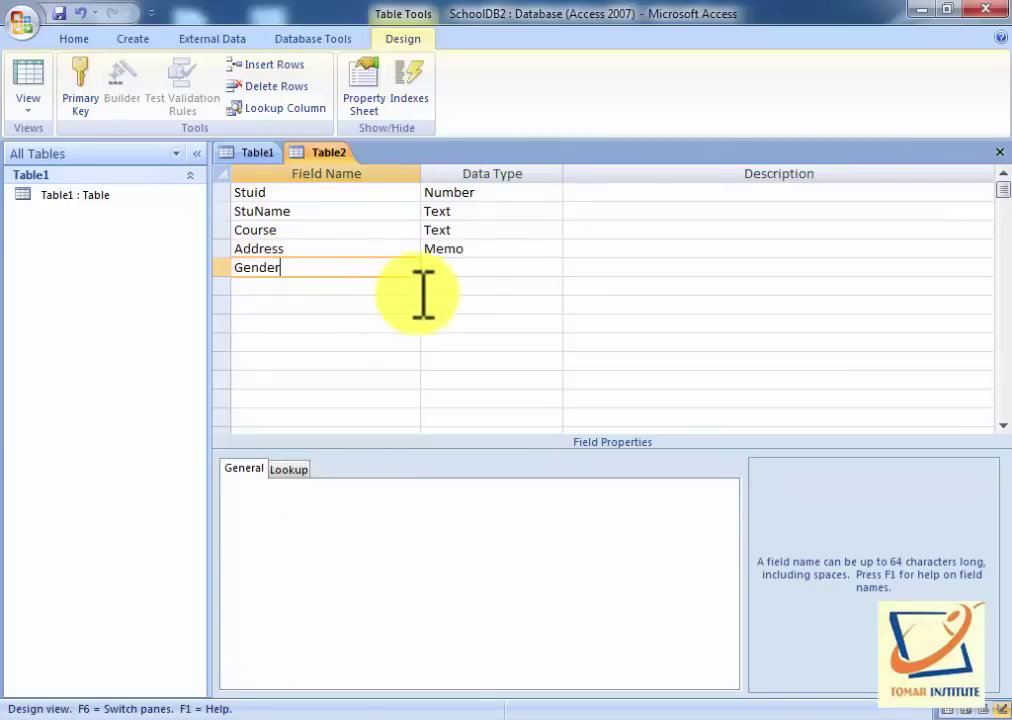
left_click(470, 265)
left_click(553, 267)
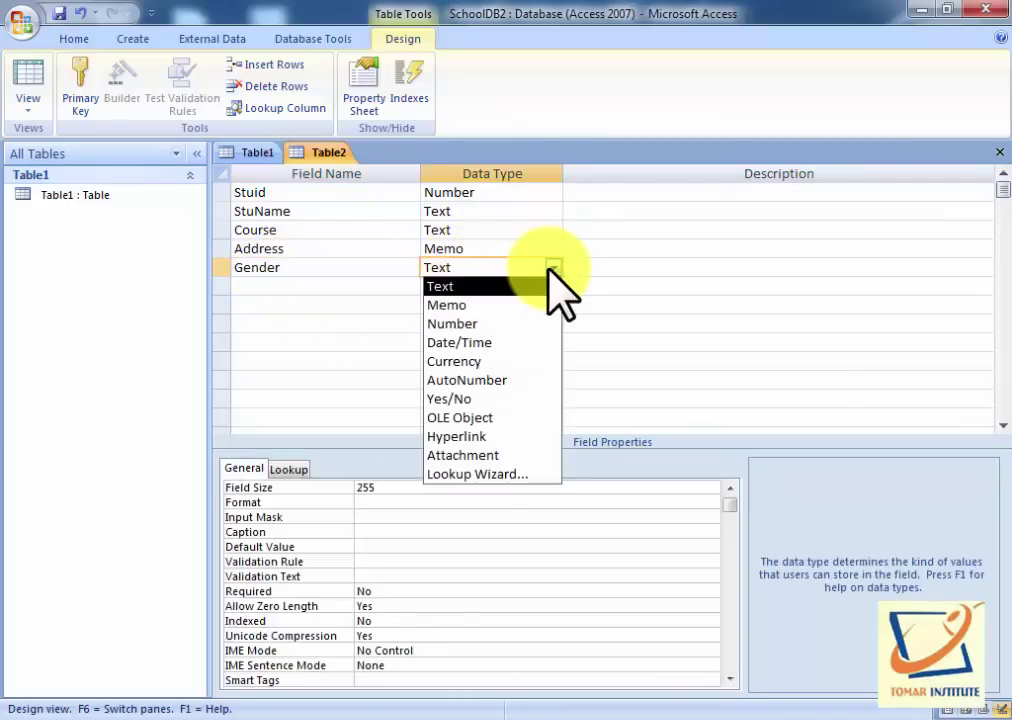
left_click(472, 400)
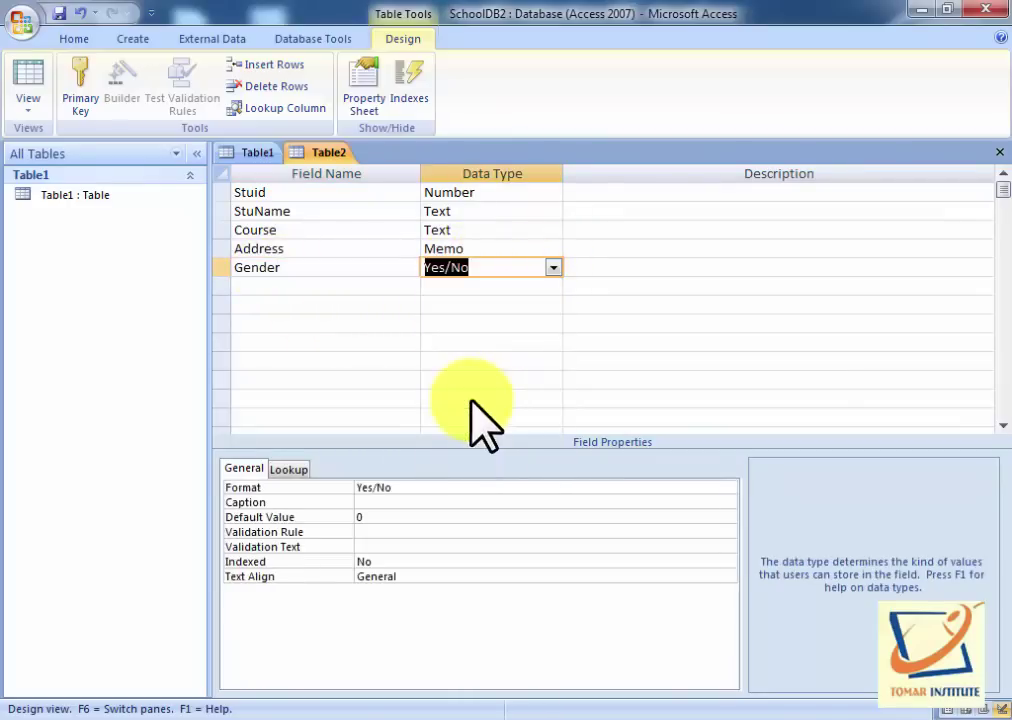
Add a sixth field named StuDob with the Date/Time data type.
left_click(260, 287)
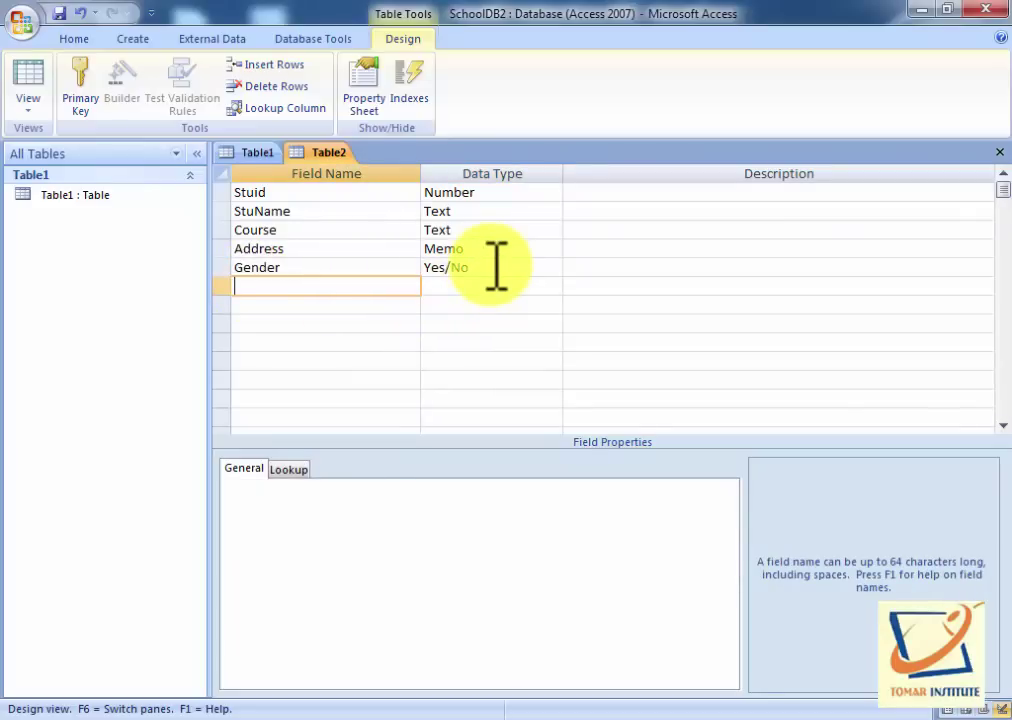
left_click(447, 288)
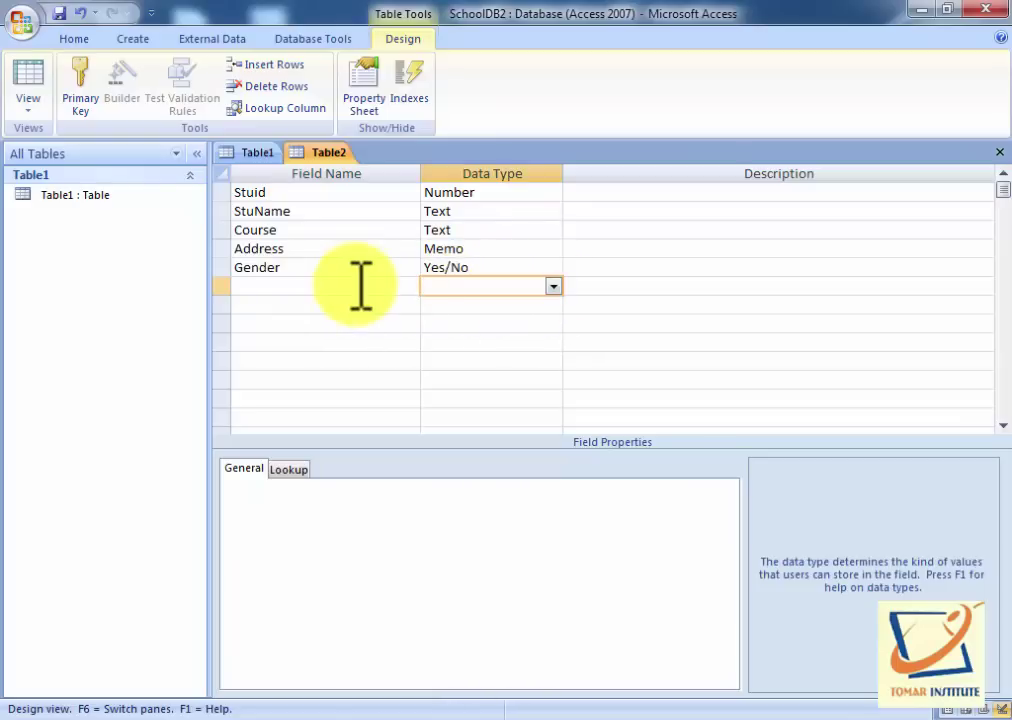
left_click(553, 287)
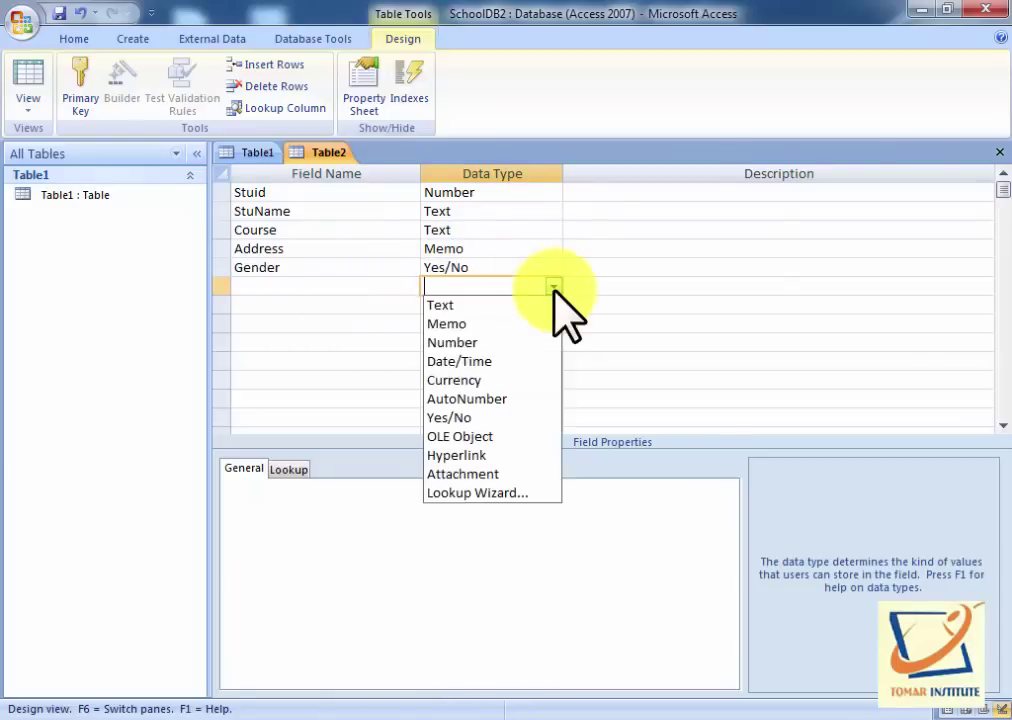
left_click(294, 287)
type("D")
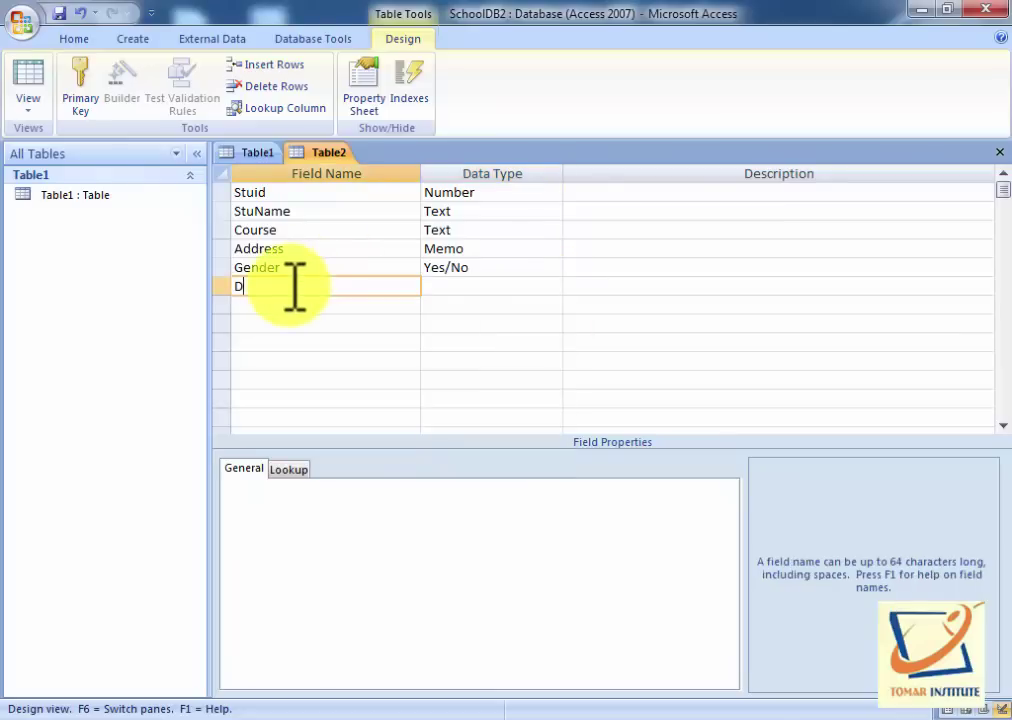
key("BackSpace")
type("uDob")
left_click(524, 287)
left_click(554, 286)
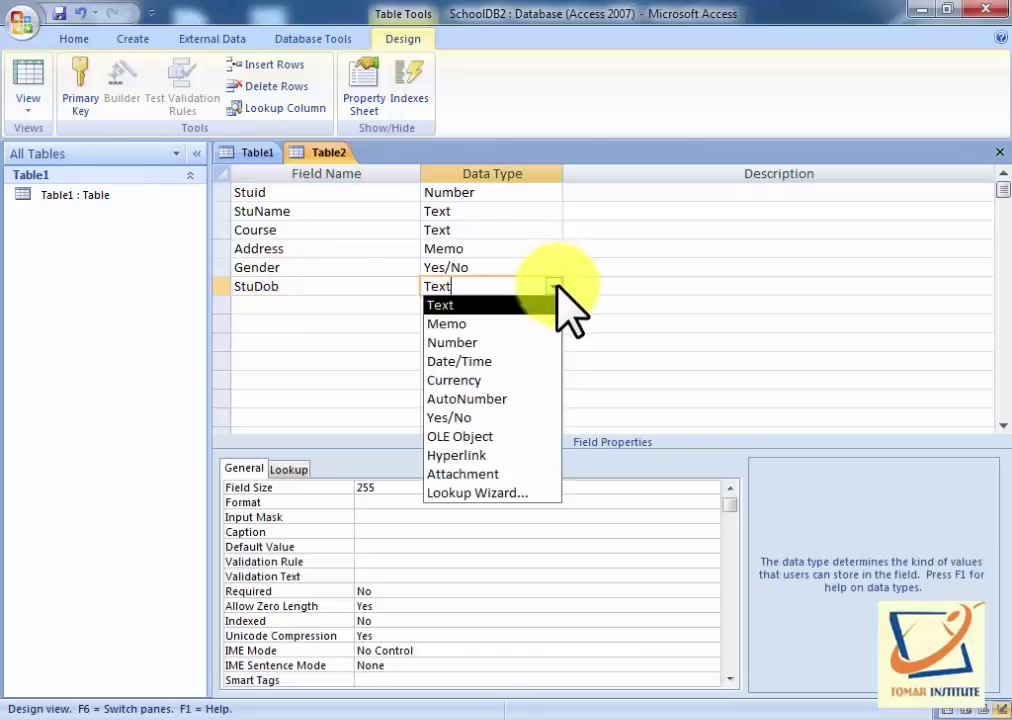
left_click(509, 363)
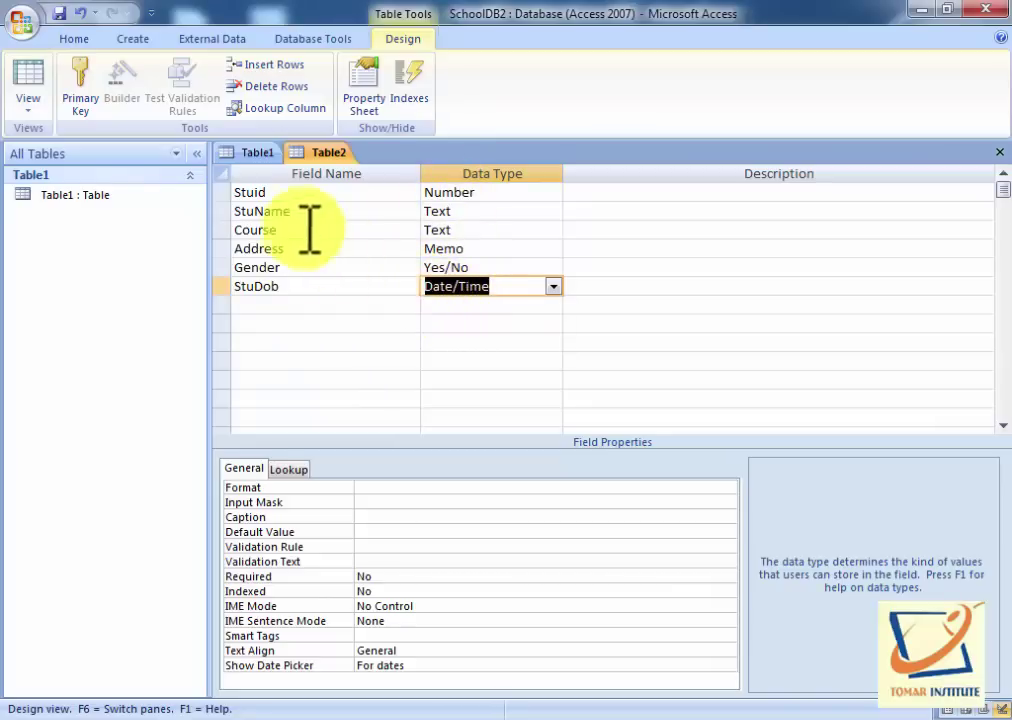
Save the table as StudentsAdmissionDetails without a primary key and widen the object list so the full table name fits.
left_click(58, 13)
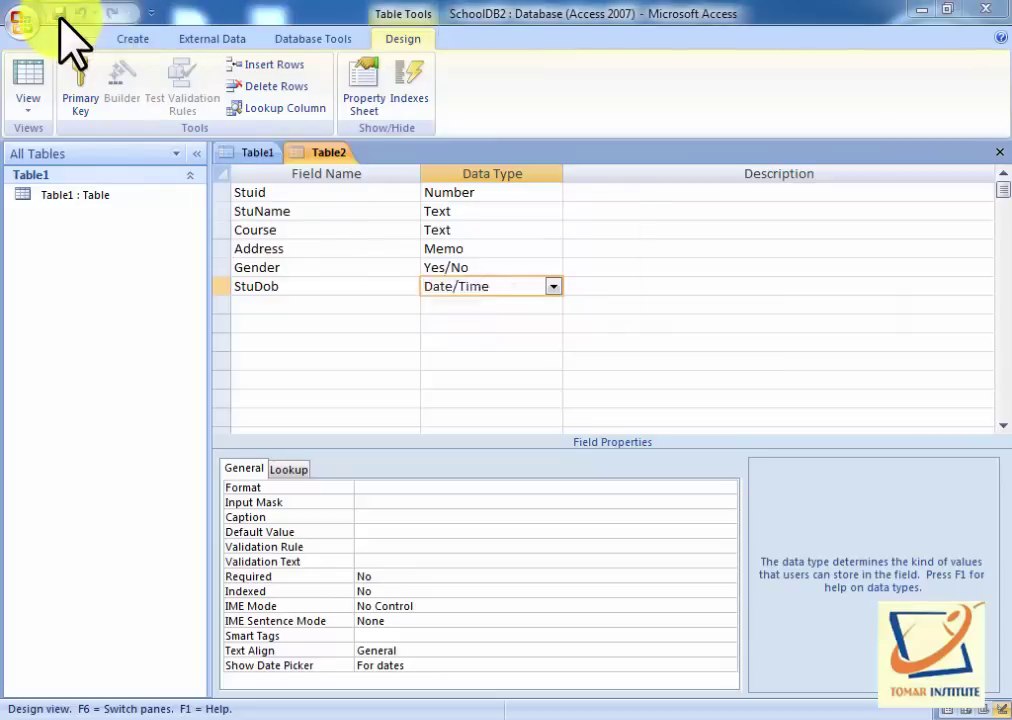
left_click_drag(400, 210, 367, 288)
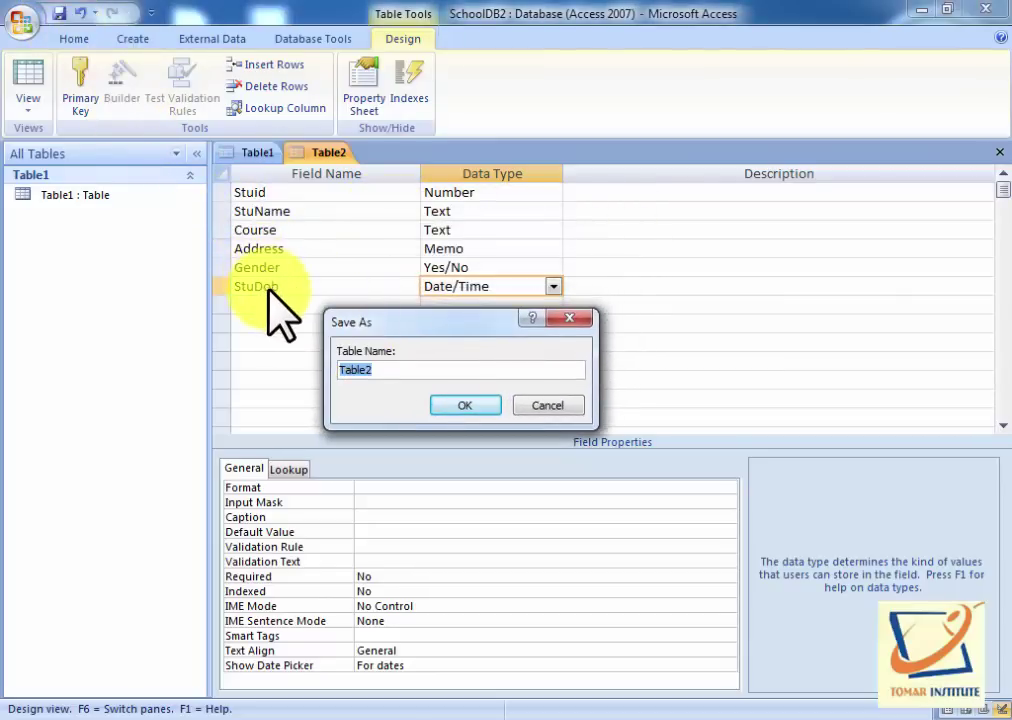
left_click(458, 406)
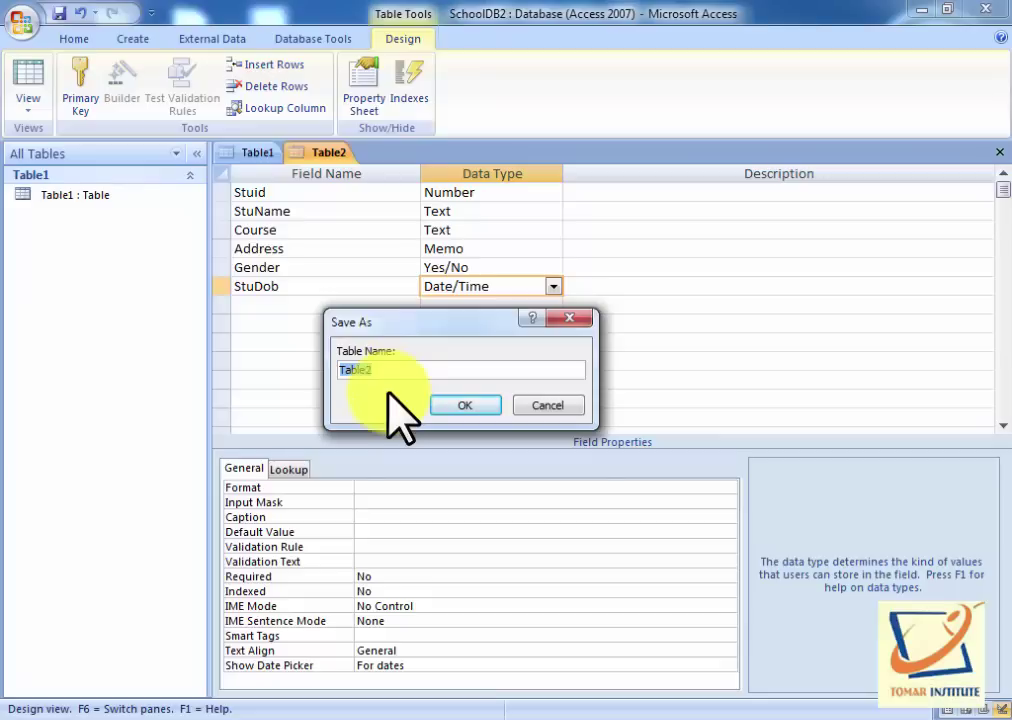
type("StudentsAdmissionDeta")
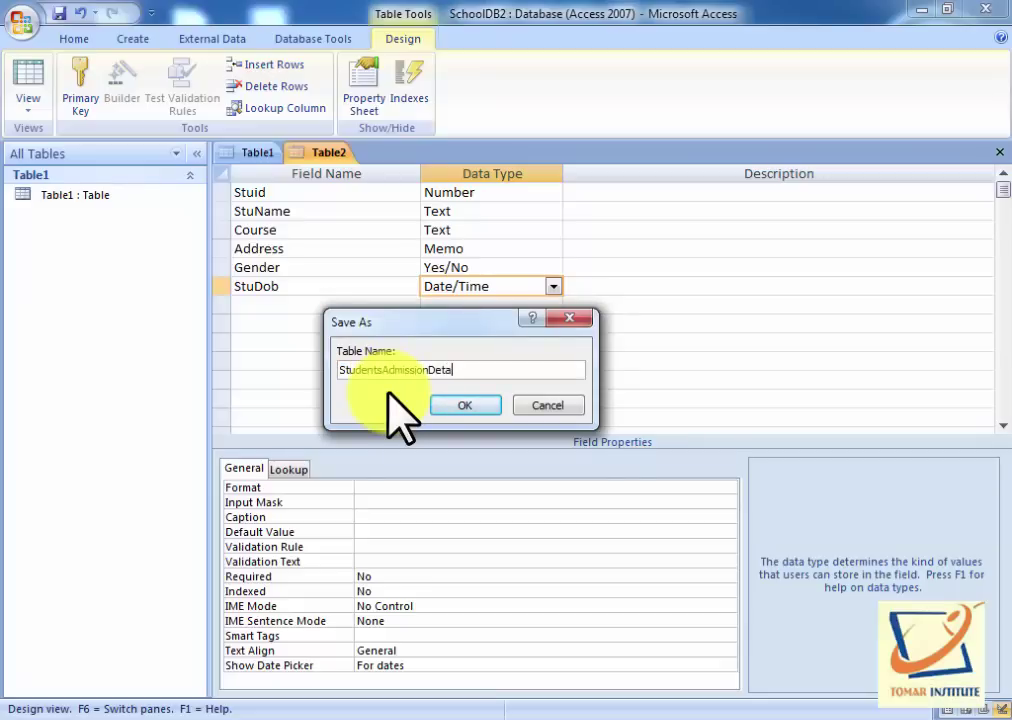
type("ils")
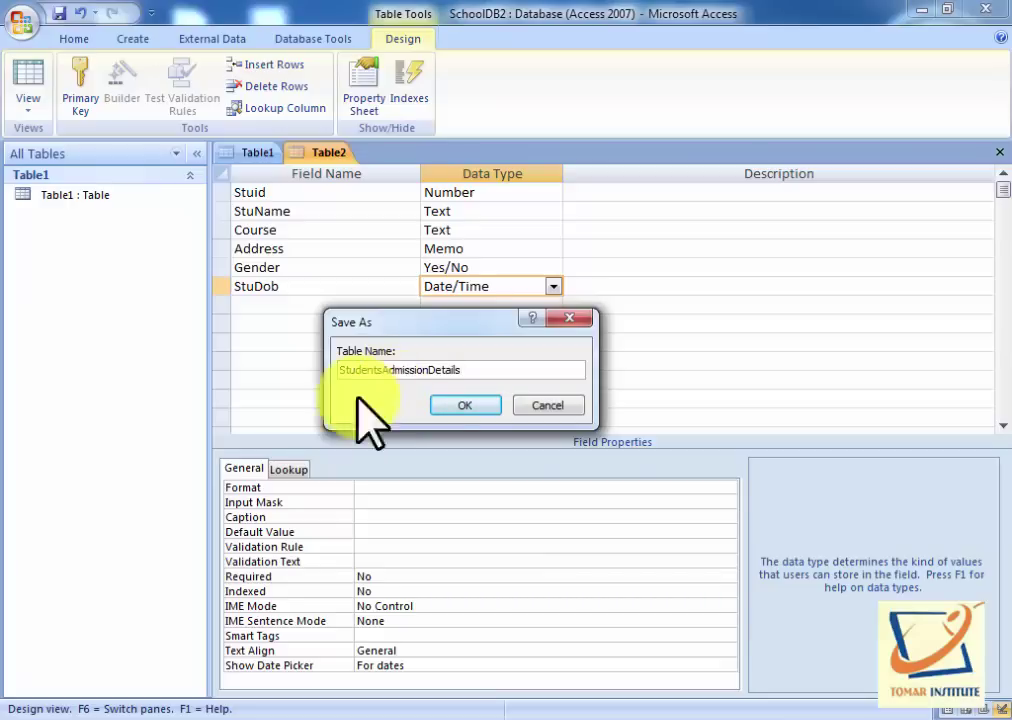
left_click(465, 406)
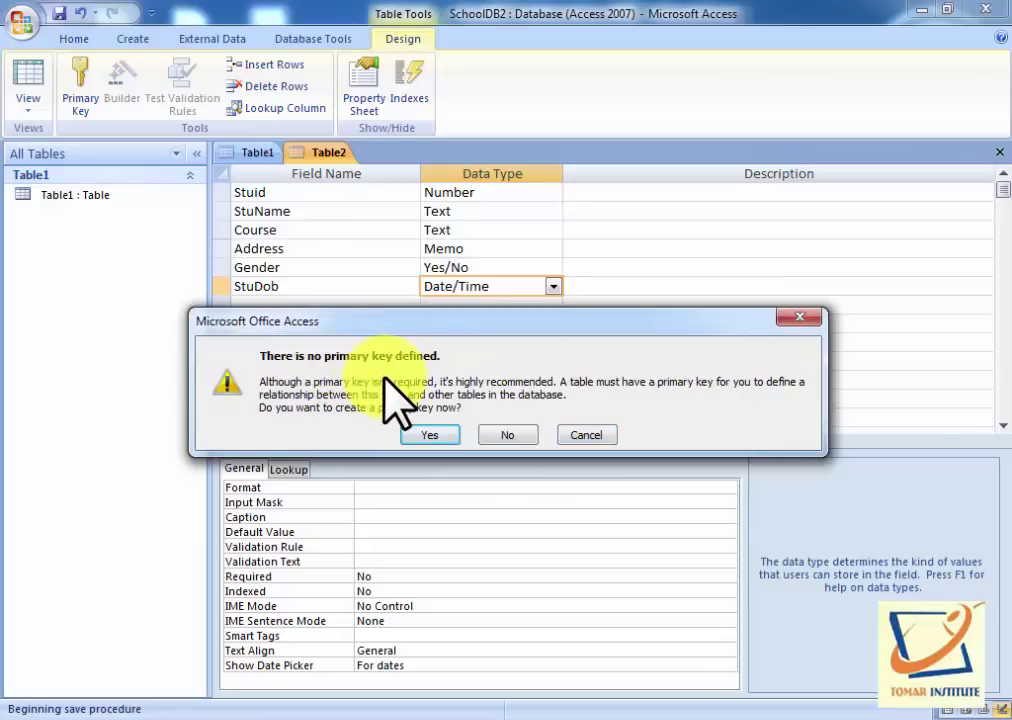
left_click(507, 436)
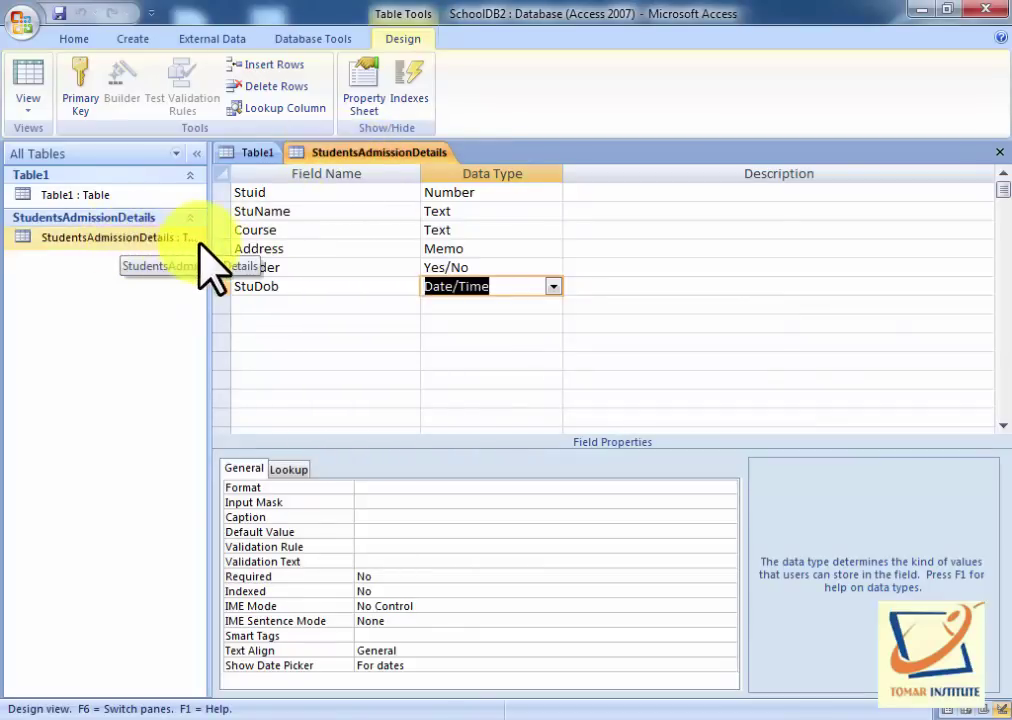
left_click_drag(207, 253, 276, 256)
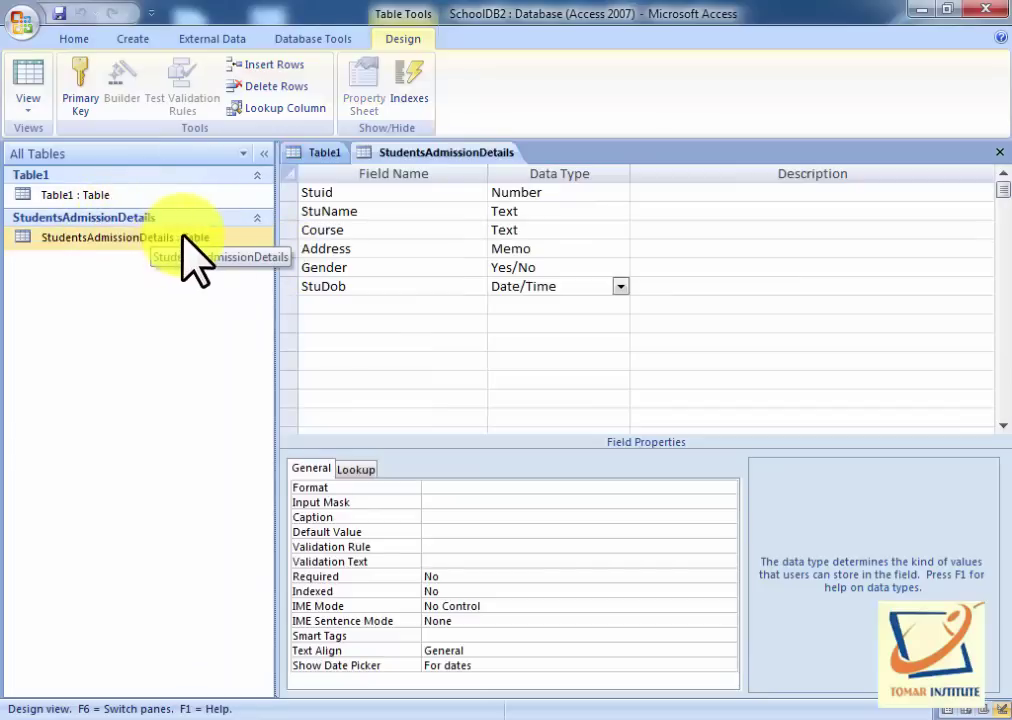